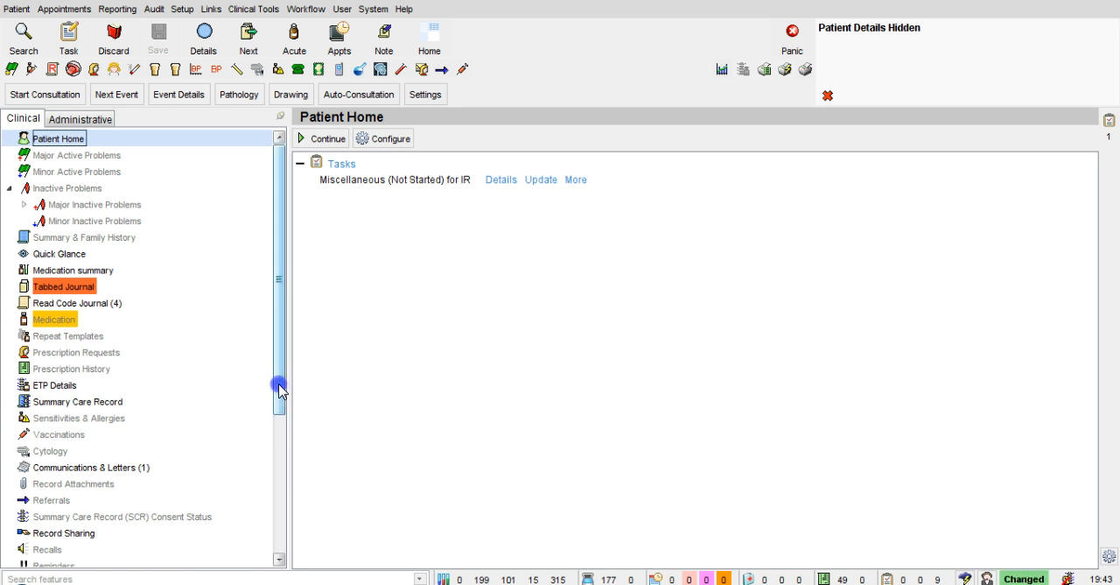
# Open the patient's outgoing referrals from the clinical record tree.
pyautogui.moveTo(277, 390); pyautogui.dragTo(282, 450)
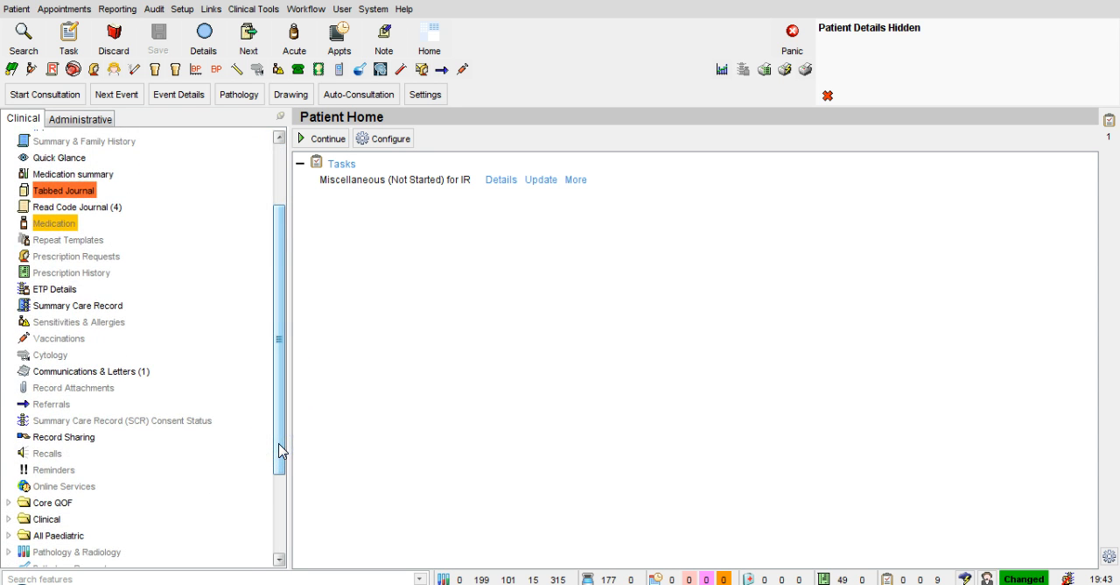
pyautogui.click(51, 405)
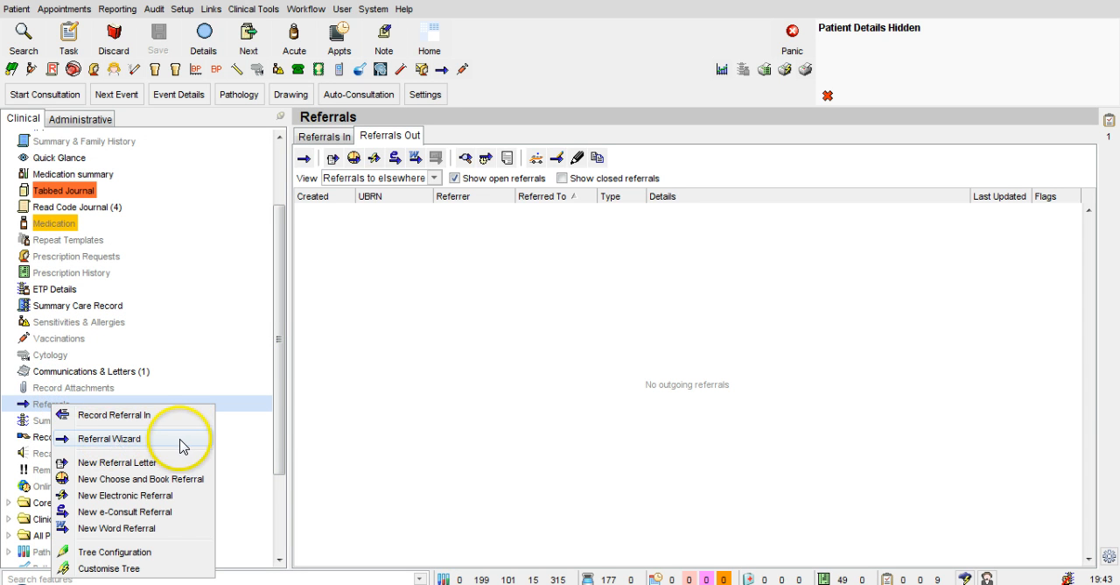
pyautogui.click(283, 397)
pyautogui.moveTo(282, 392); pyautogui.dragTo(283, 288)
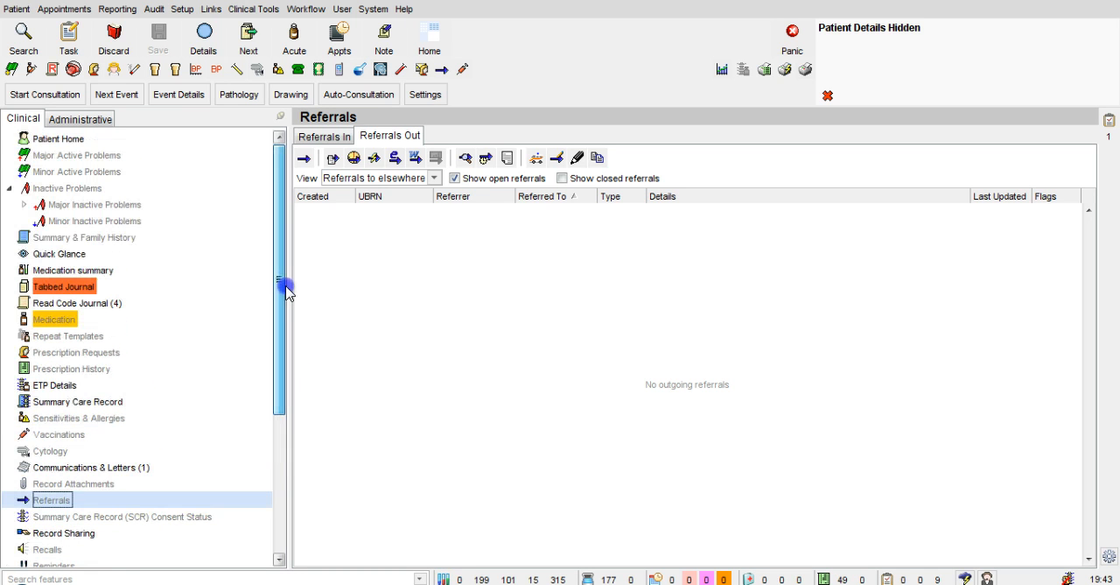
# Start a new referral with the Referral Wizard and show the CCG contacts with the Cardiology folder collapsed.
pyautogui.click(443, 72)
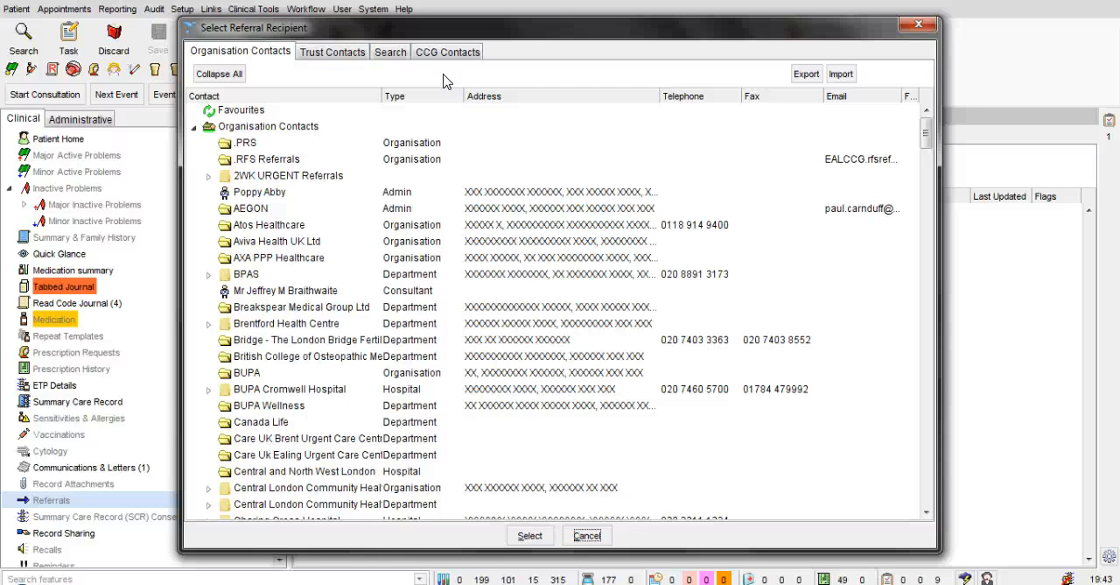
pyautogui.click(448, 54)
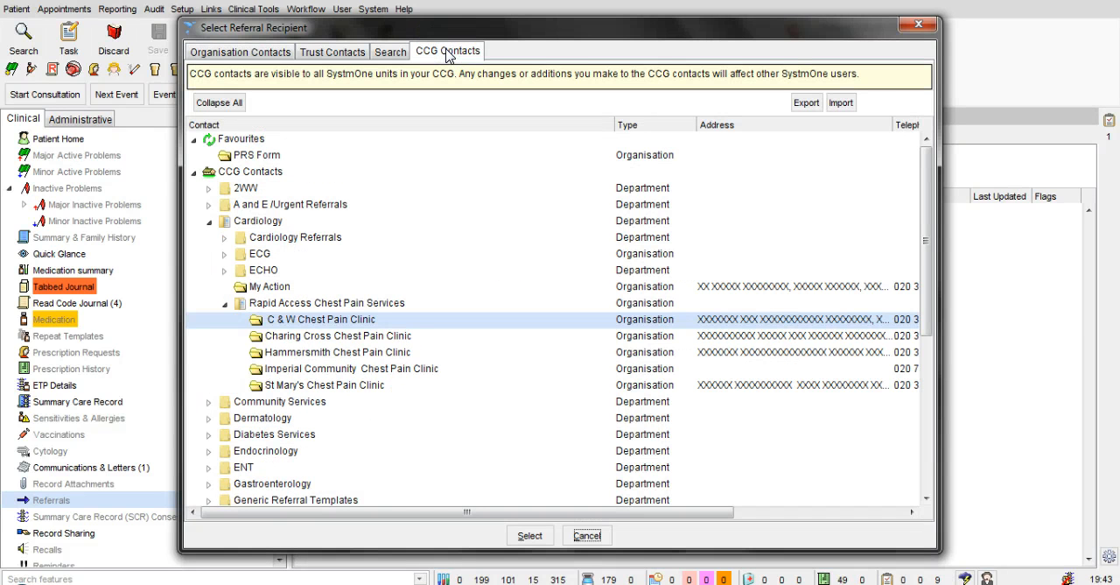
pyautogui.click(225, 303)
pyautogui.click(210, 222)
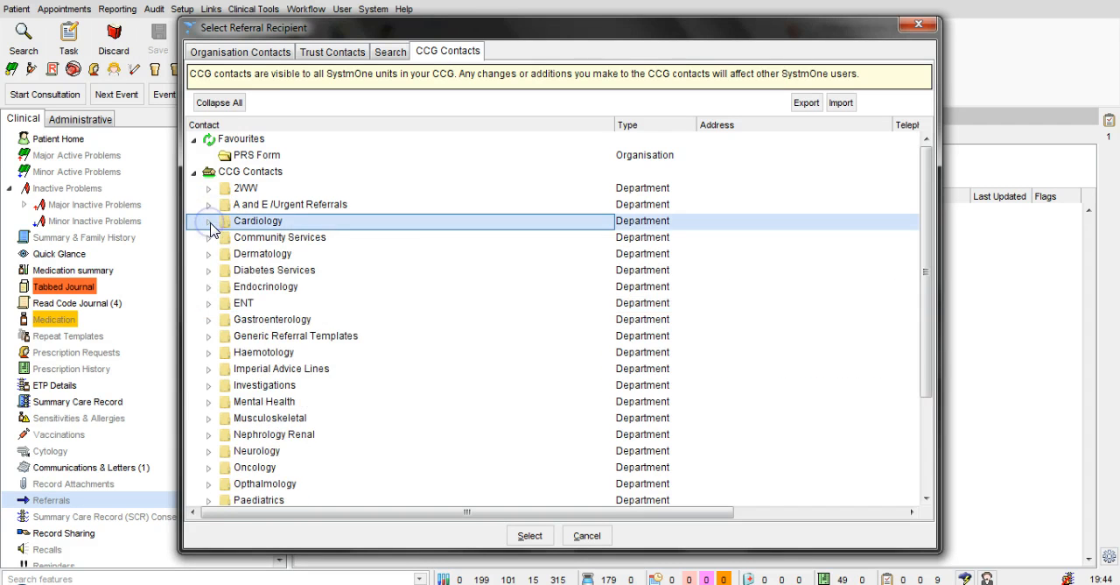
pyautogui.click(243, 141)
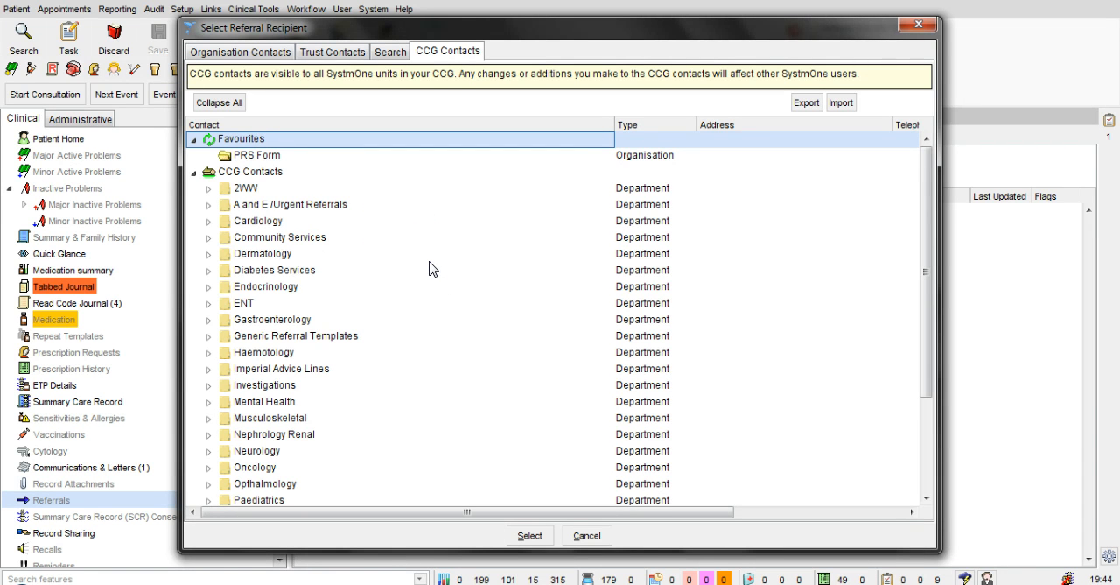
# Expand Cardiology and Rapid Access Chest Pain Services in the CCG contacts and select C & W Chest Pain Clinic.
pyautogui.click(208, 220)
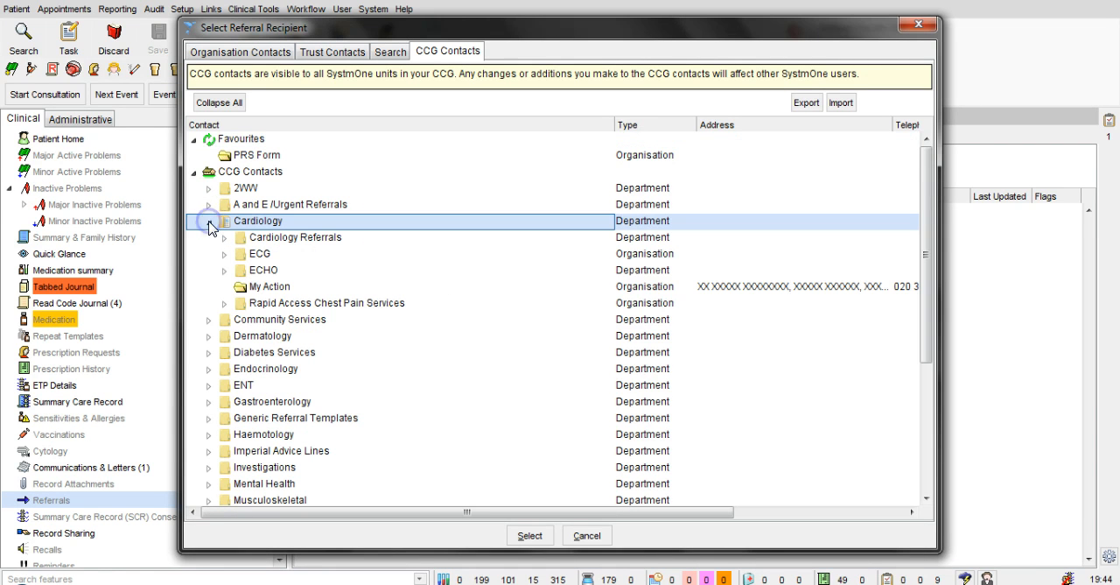
pyautogui.click(223, 303)
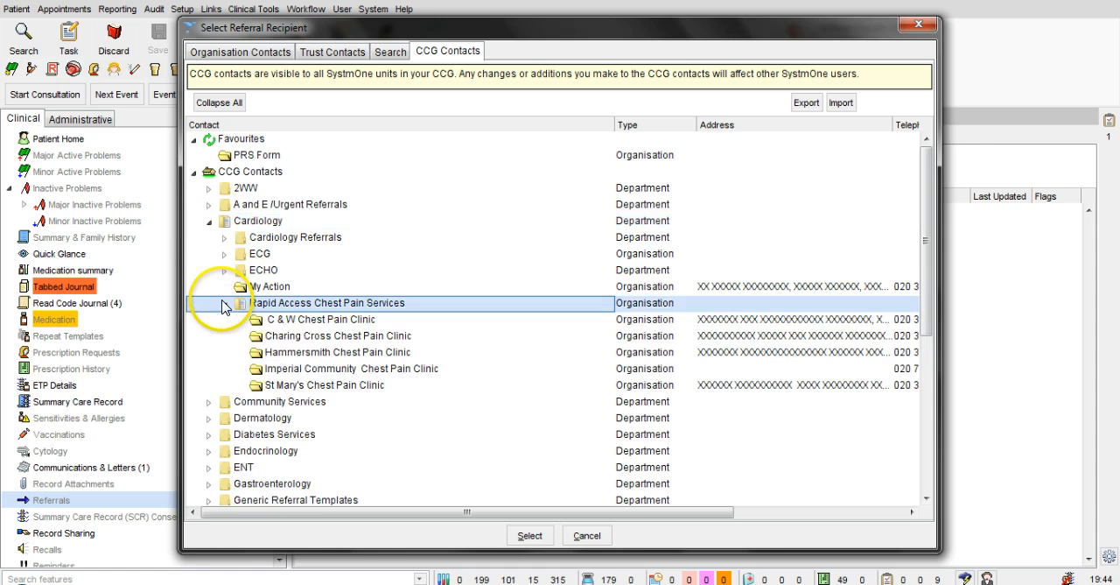
pyautogui.click(296, 320)
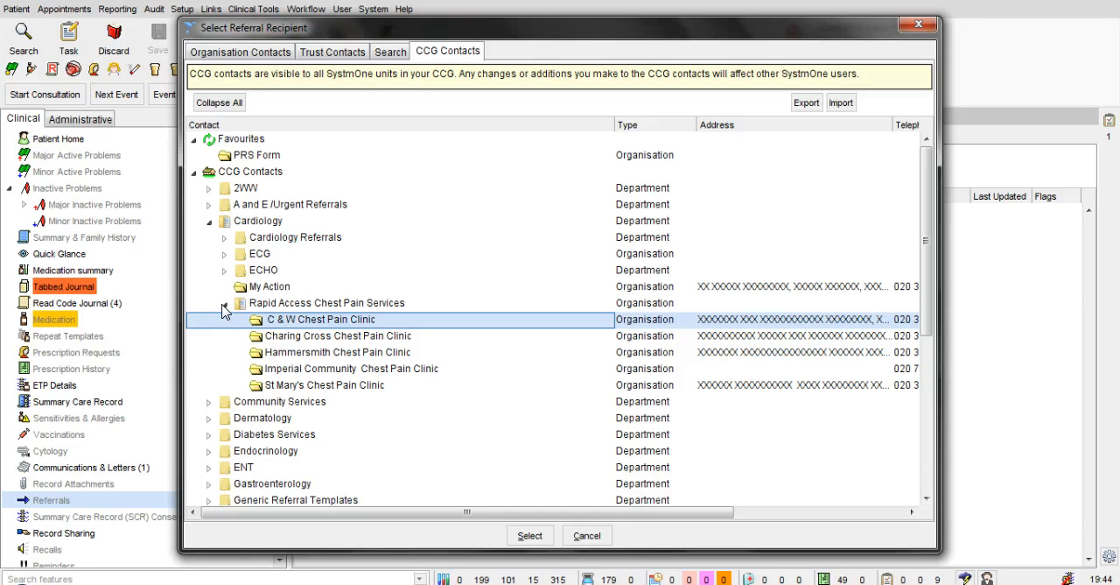
pyautogui.click(388, 101)
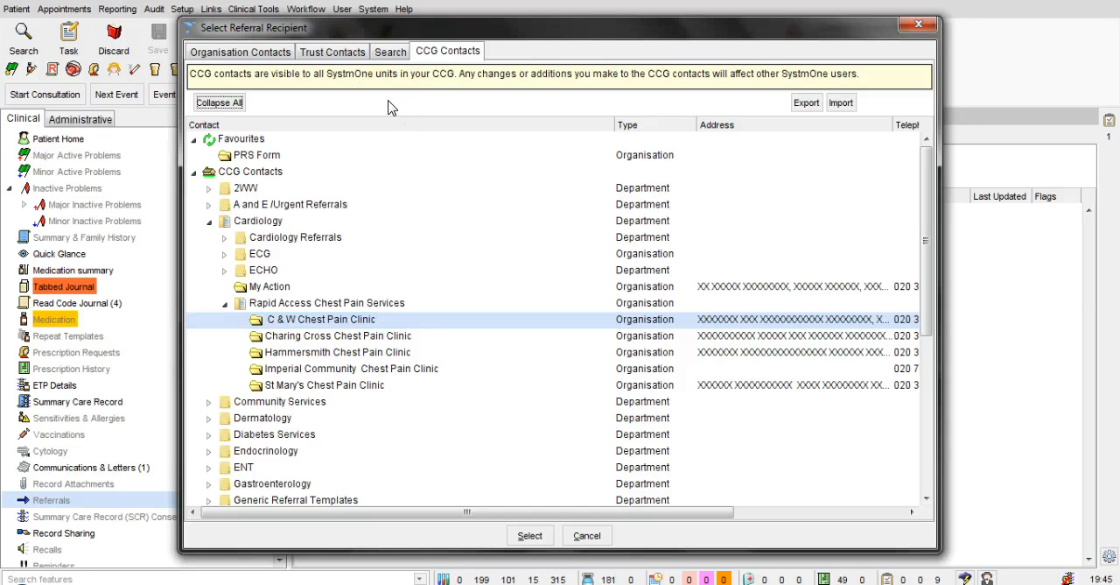
# Search only the CCG contacts for "Chest Pain", excluding unit and trust contacts.
pyautogui.click(389, 54)
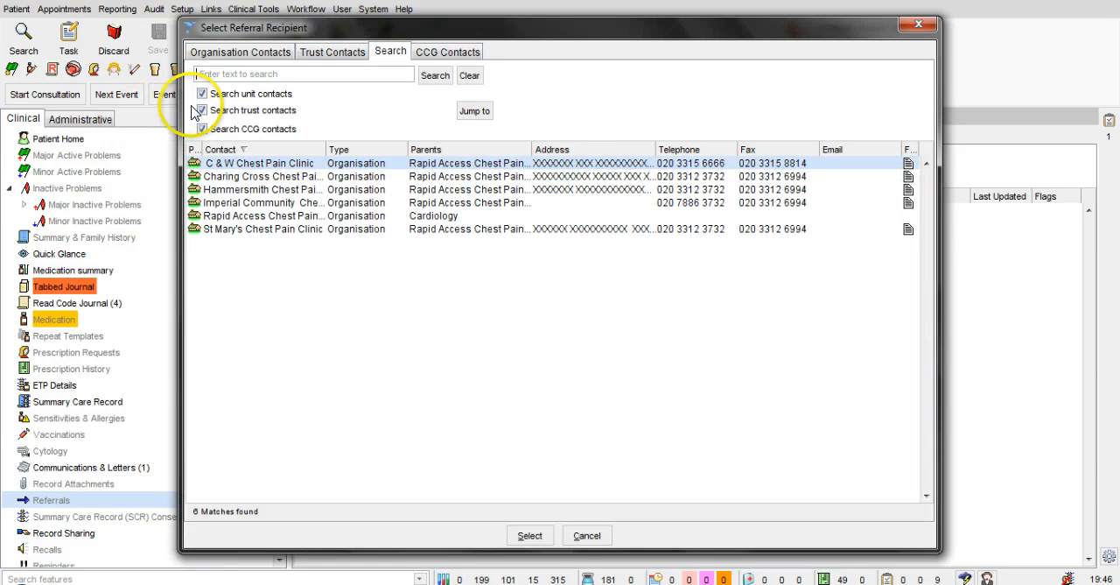
pyautogui.click(202, 94)
pyautogui.click(202, 110)
pyautogui.click(215, 74)
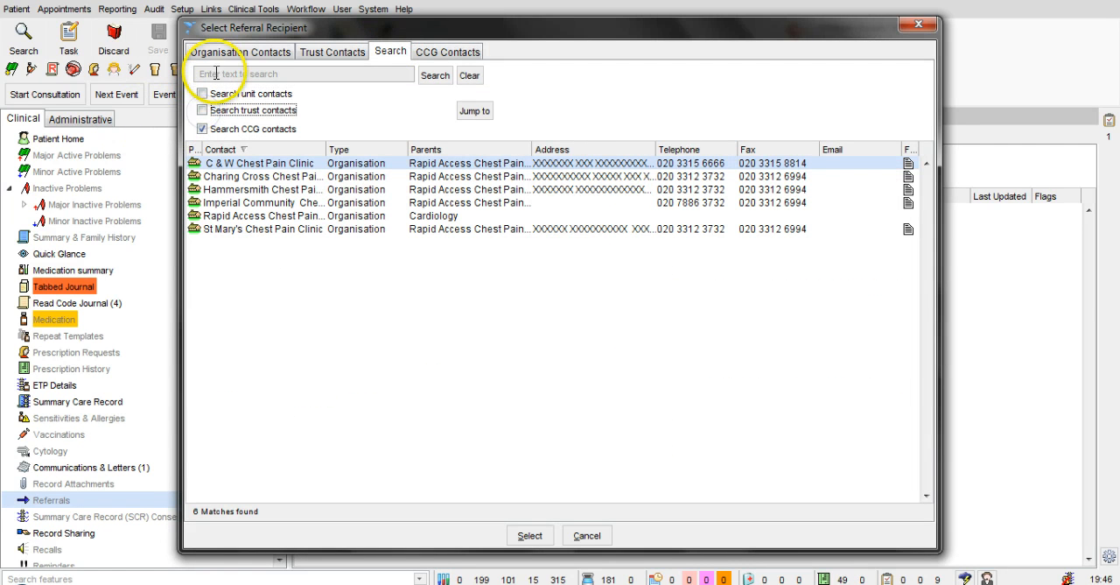
pyautogui.write('Che')
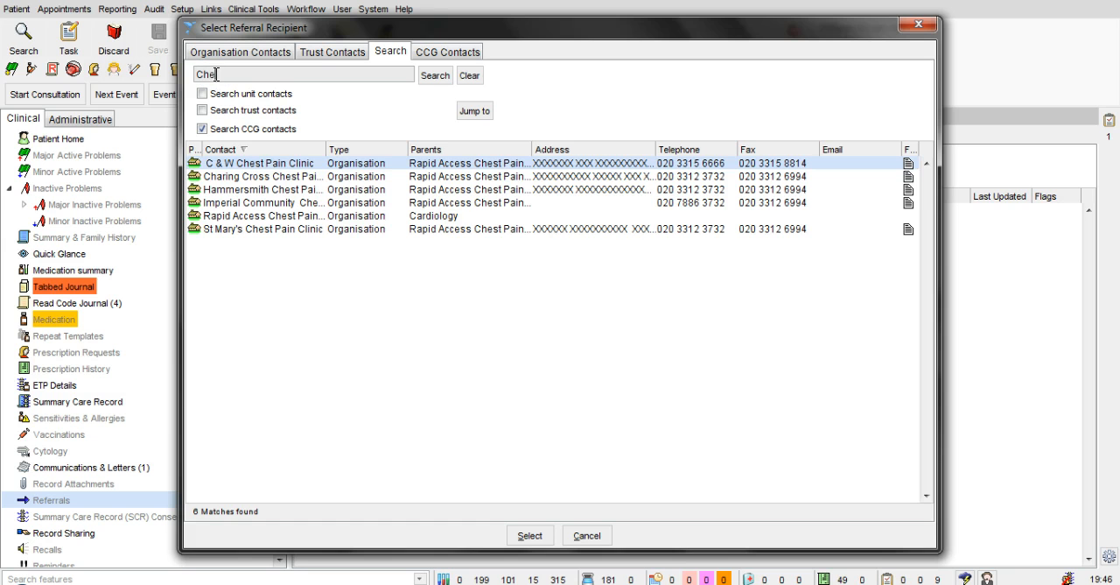
pyautogui.write('st Pain')
pyautogui.click(436, 79)
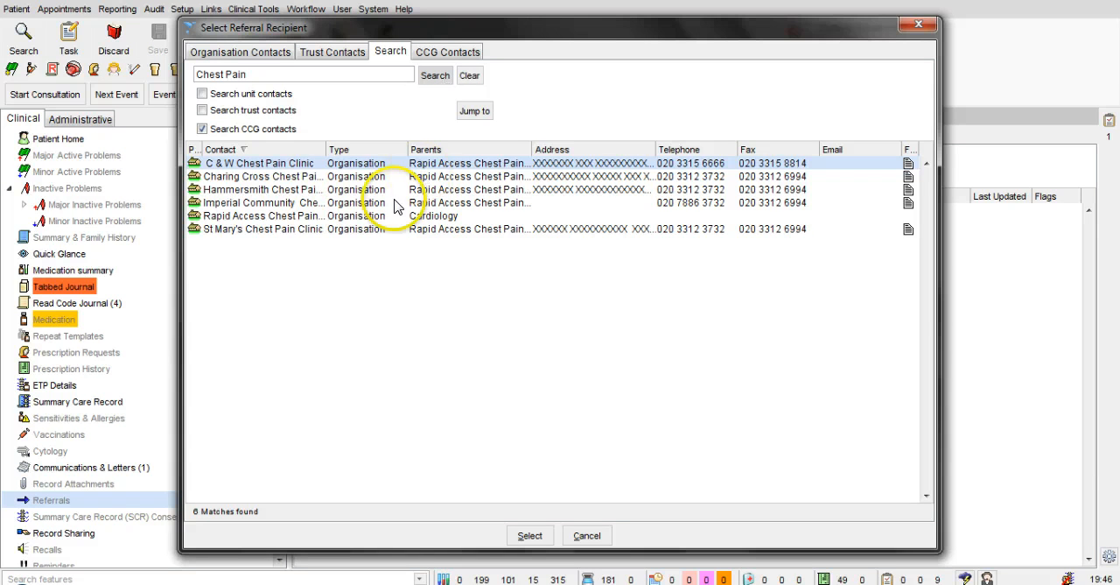
# Jump from the C & W Chest Pain Clinic search result to its entry in the CCG contacts tree.
pyautogui.click(306, 167)
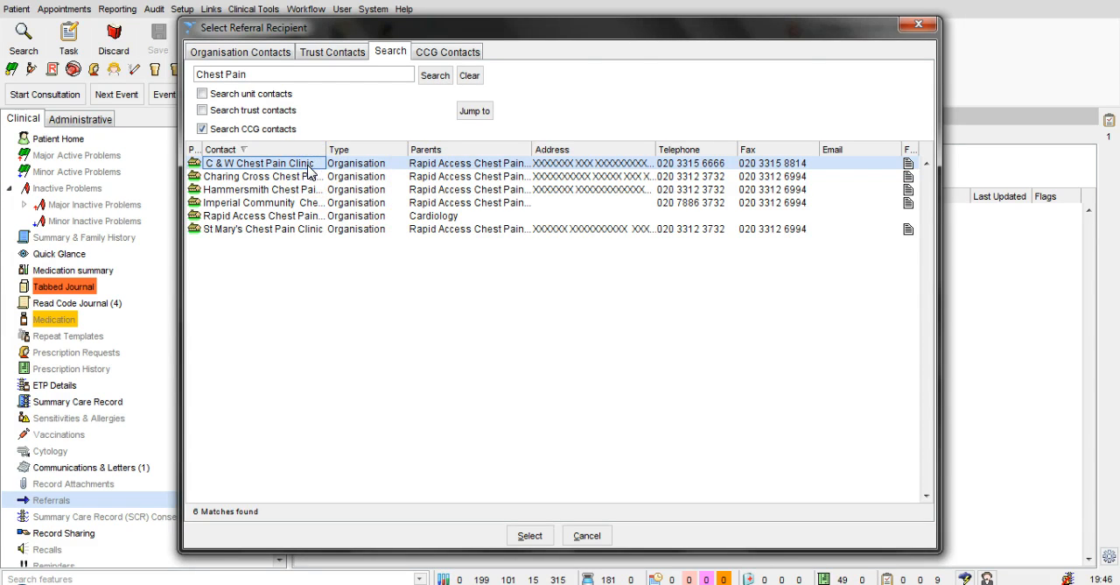
pyautogui.click(529, 534)
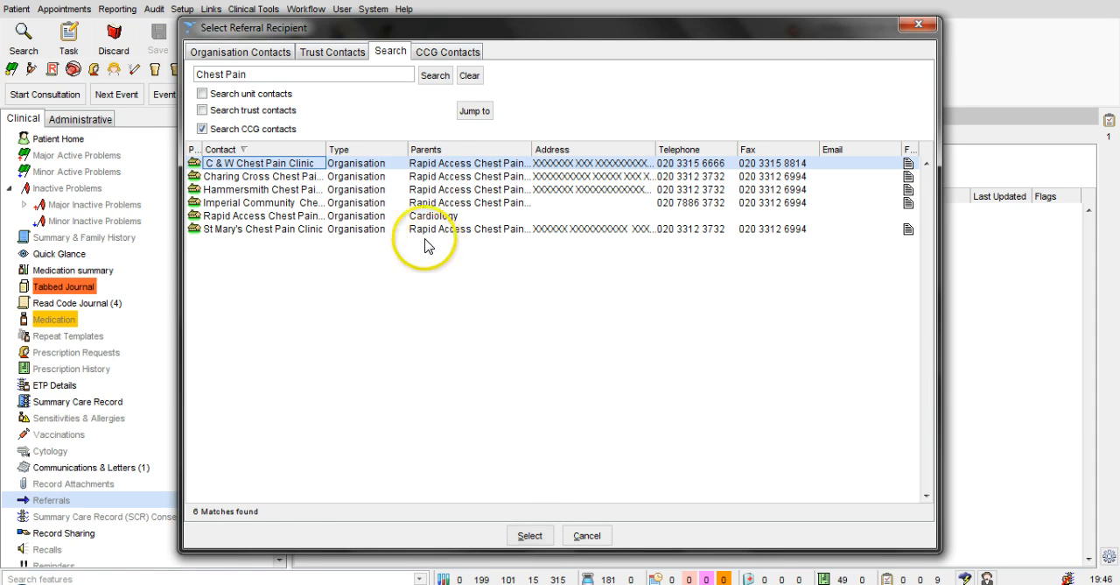
pyautogui.click(476, 113)
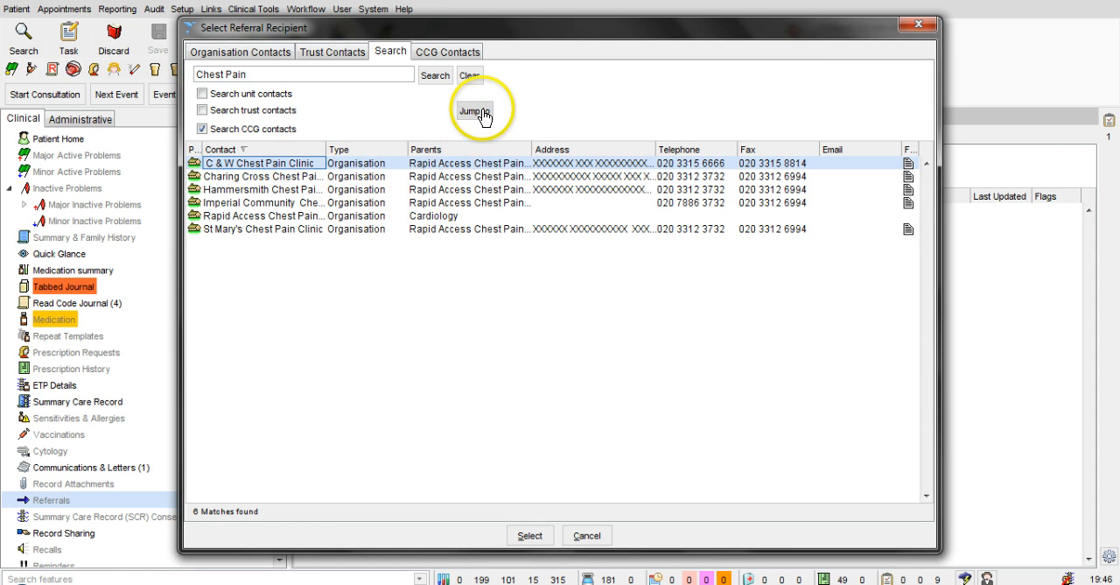
pyautogui.click(484, 114)
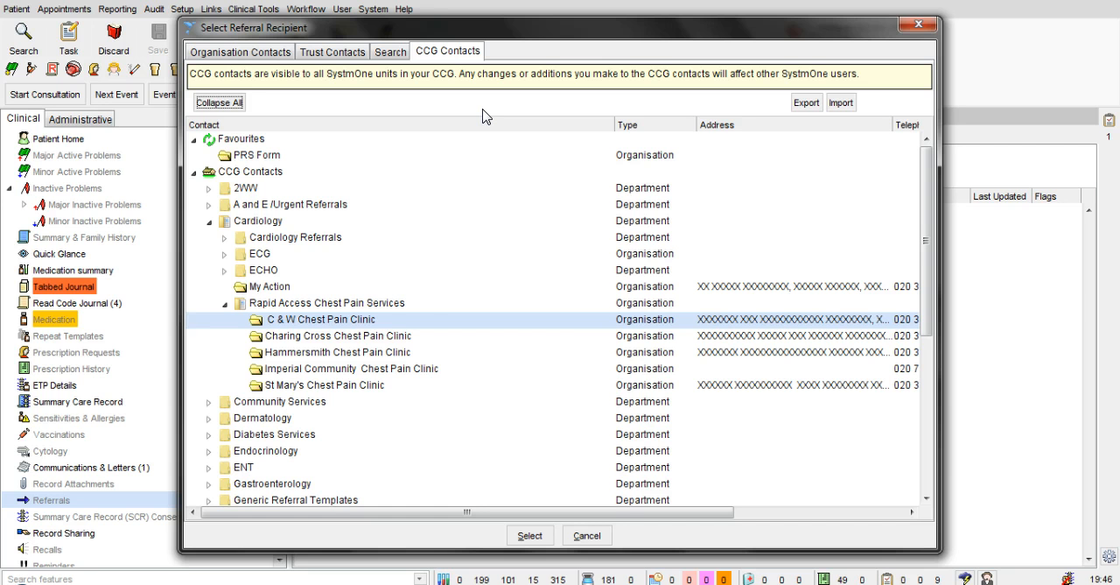
# Add C & W Chest Pain Clinic to the favourite CCG contacts.
pyautogui.click(405, 327)
pyautogui.click(409, 321)
pyautogui.rightClick(409, 322)
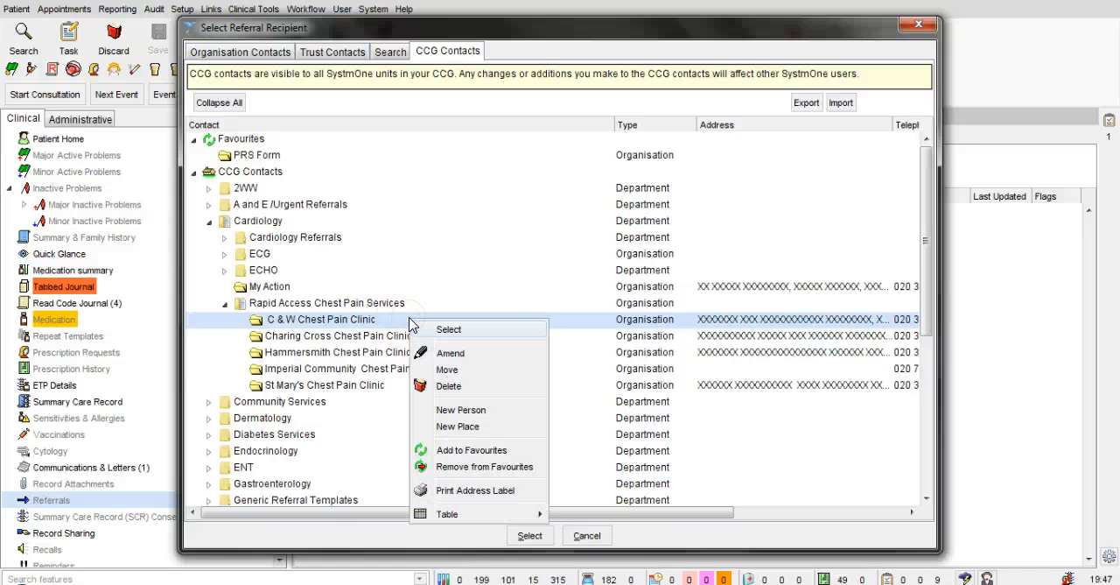
pyautogui.click(470, 452)
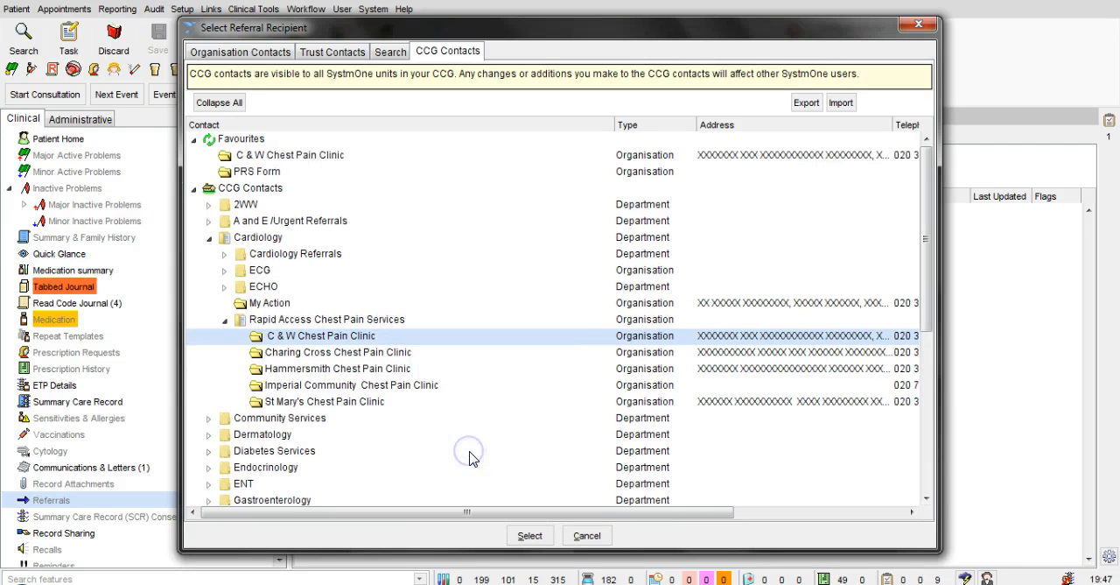
# Remove C & W Chest Pain Clinic from the favourite CCG contacts.
pyautogui.click(321, 158)
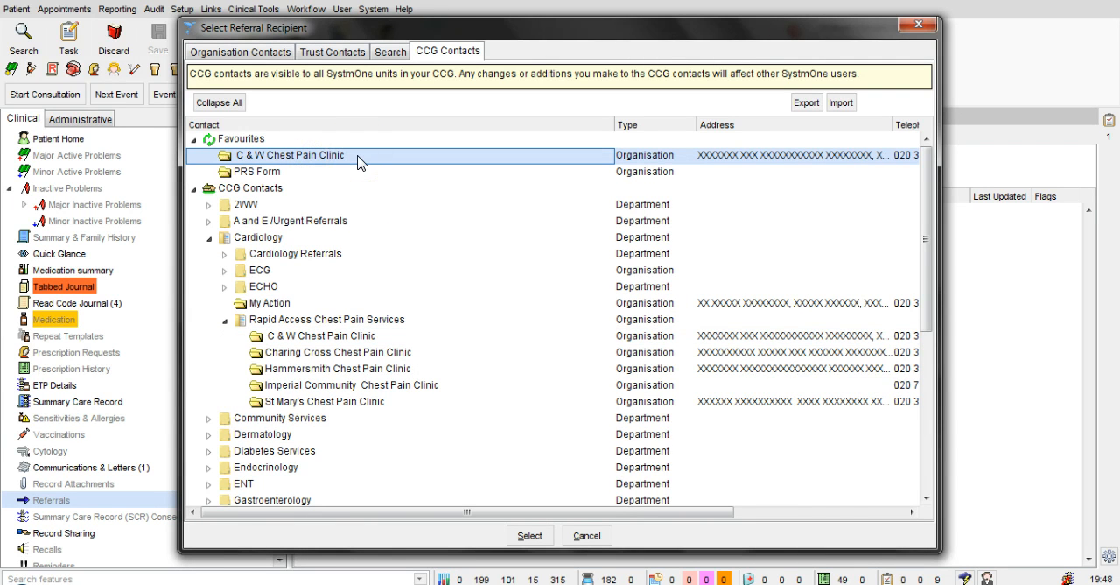
pyautogui.rightClick(358, 162)
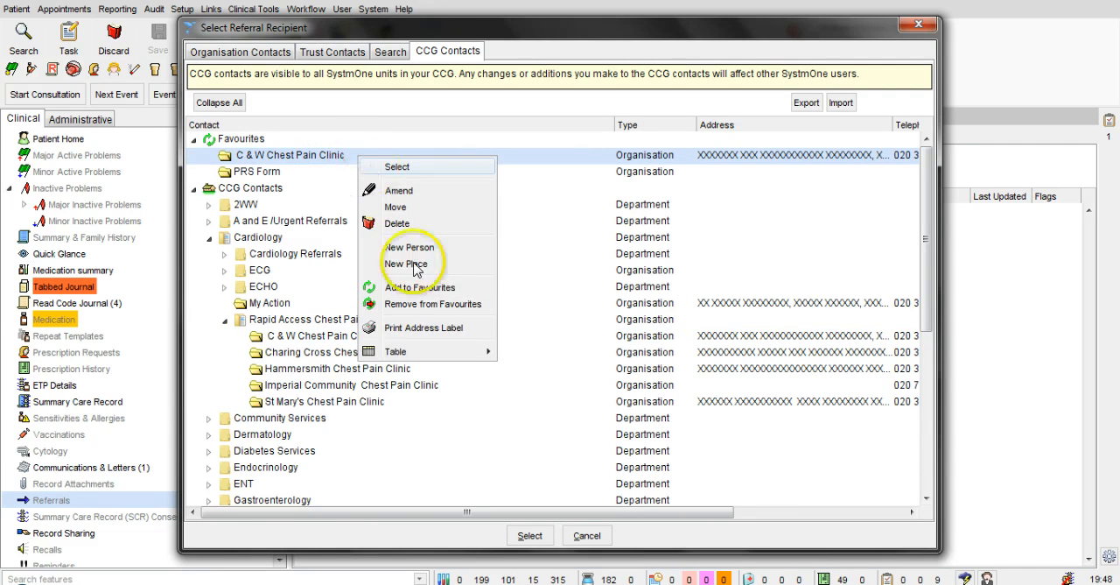
pyautogui.click(435, 306)
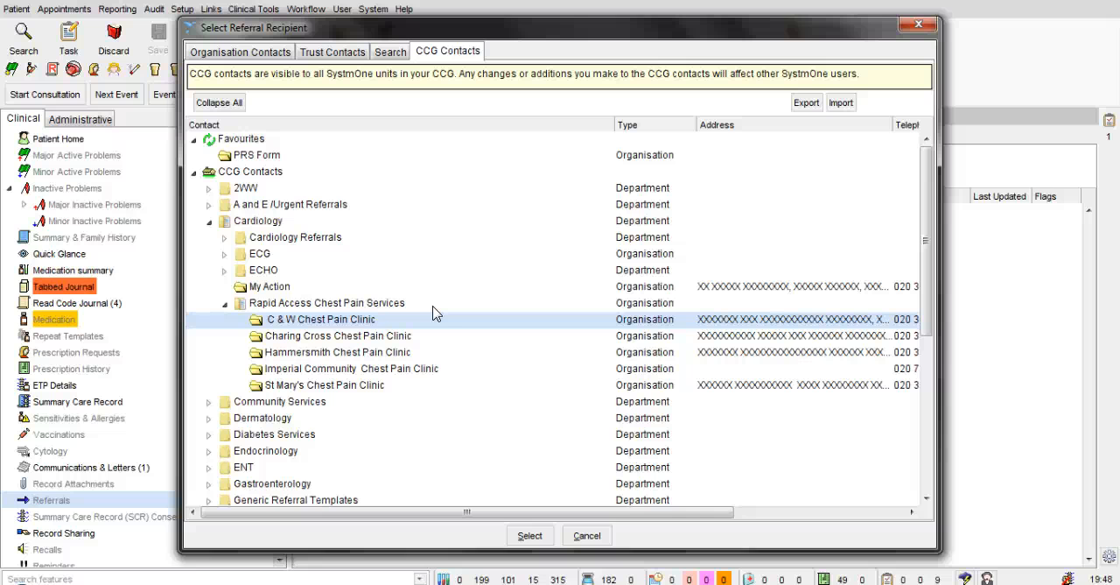
# Choose C & W Chest Pain Clinic as the referral recipient and start writing the Word referral letter immediately.
pyautogui.click(426, 321)
pyautogui.click(529, 535)
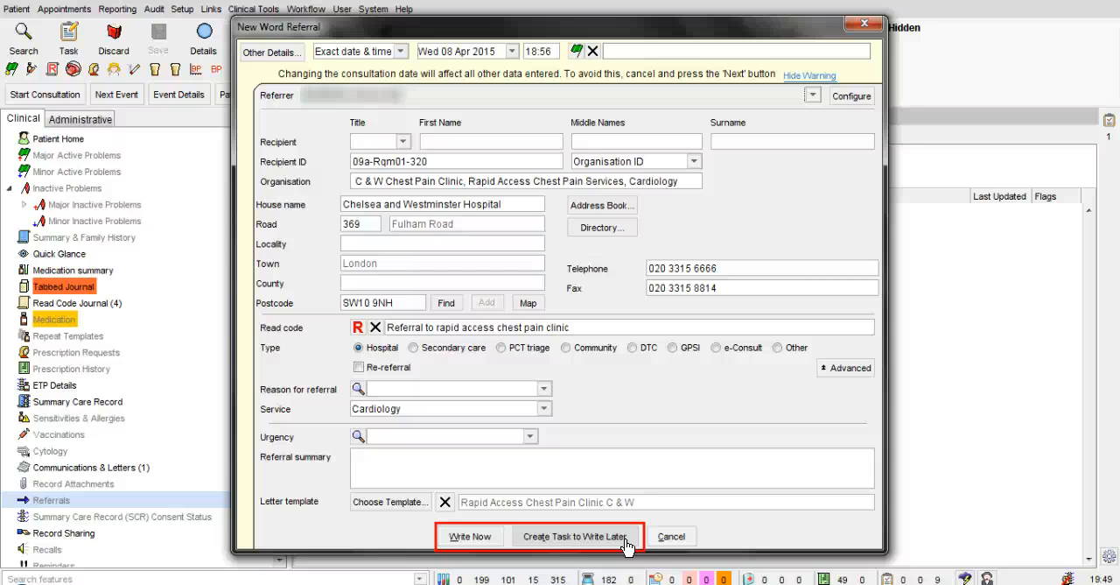
pyautogui.click(470, 535)
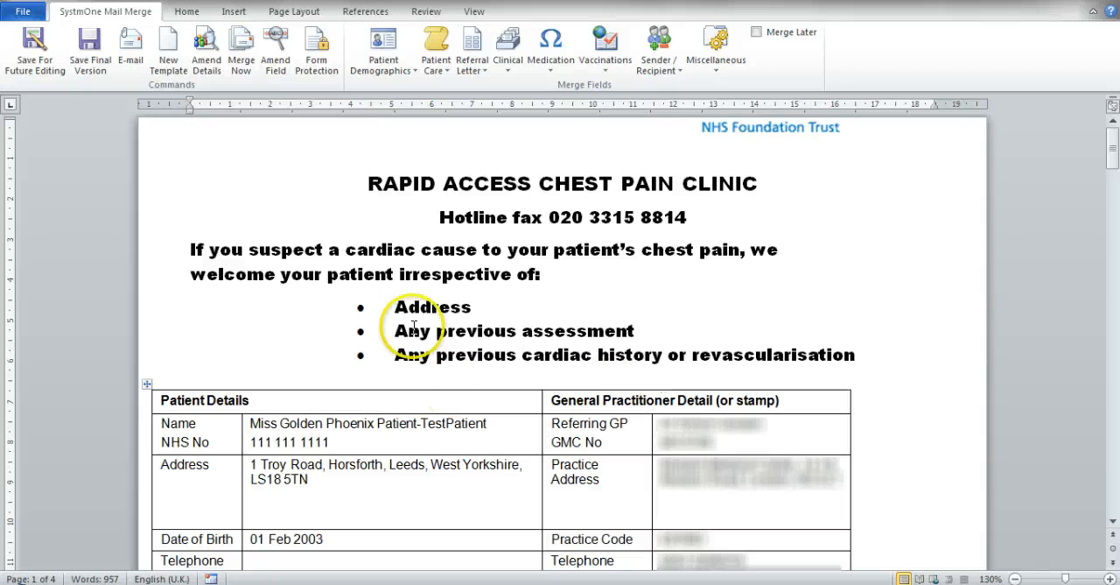
# Tick No for "Interpreter required?" with form protection turned on, and turn the protection off again.
pyautogui.click(308, 210)
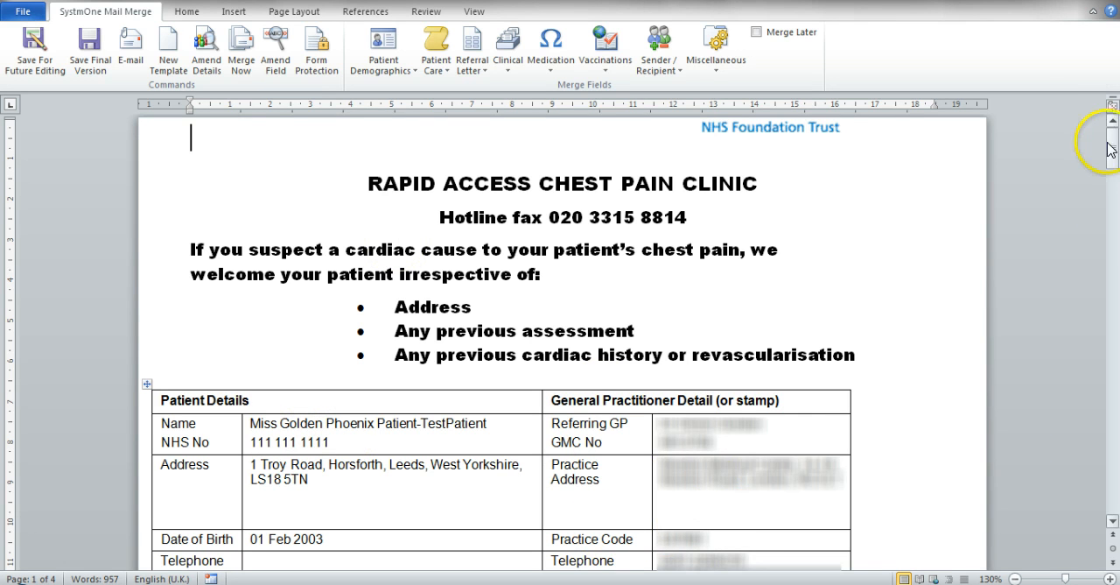
pyautogui.moveTo(1113, 147); pyautogui.dragTo(1113, 162)
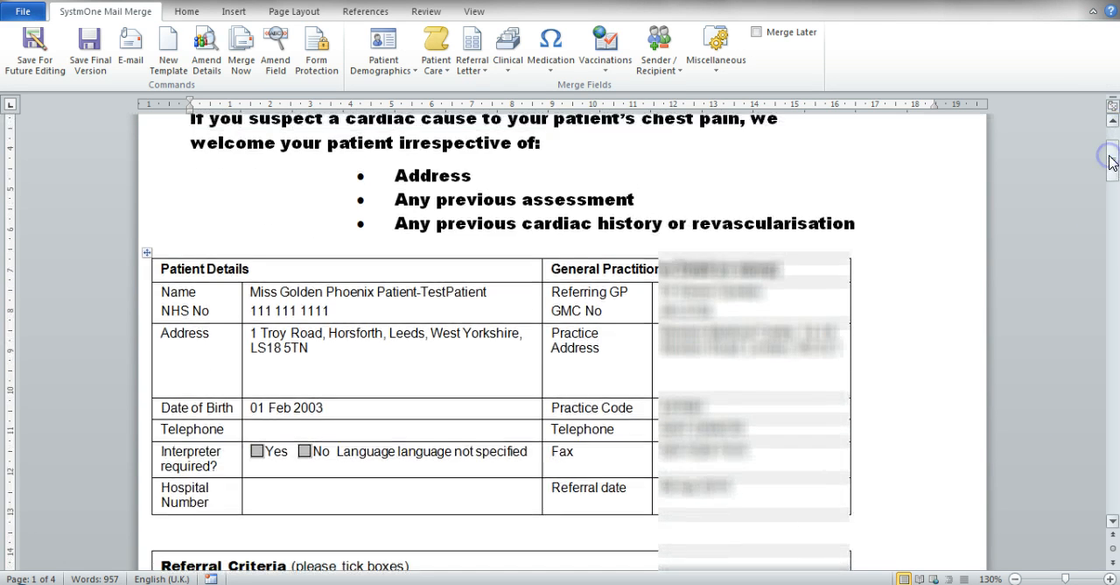
pyautogui.click(312, 76)
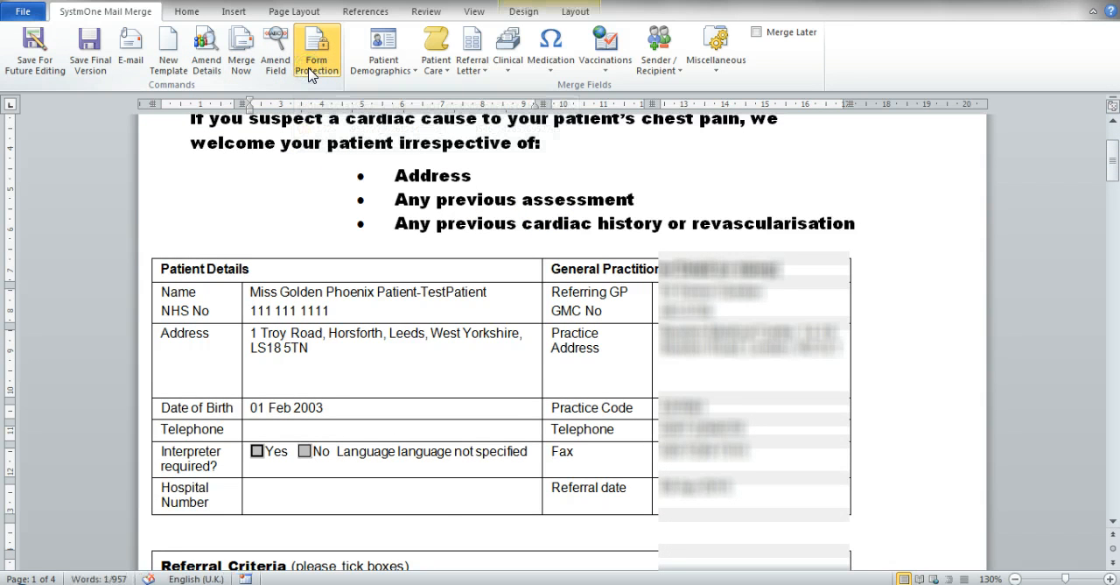
pyautogui.click(305, 453)
pyautogui.click(562, 501)
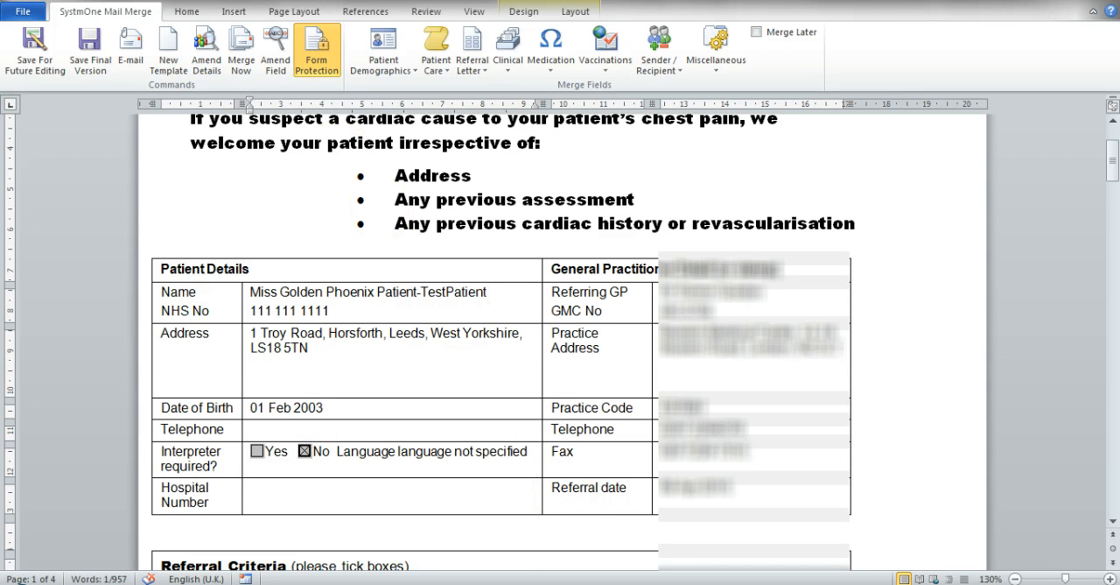
pyautogui.click(317, 58)
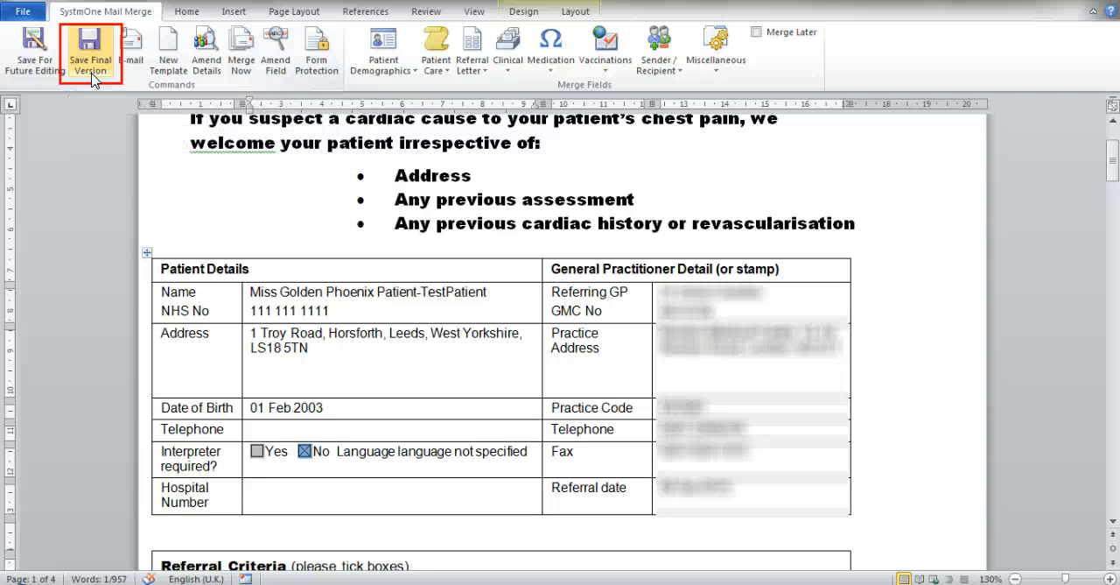
# Save the referral letter as the final version and select the new chest pain clinic referral in the outgoing referrals.
pyautogui.click(376, 327)
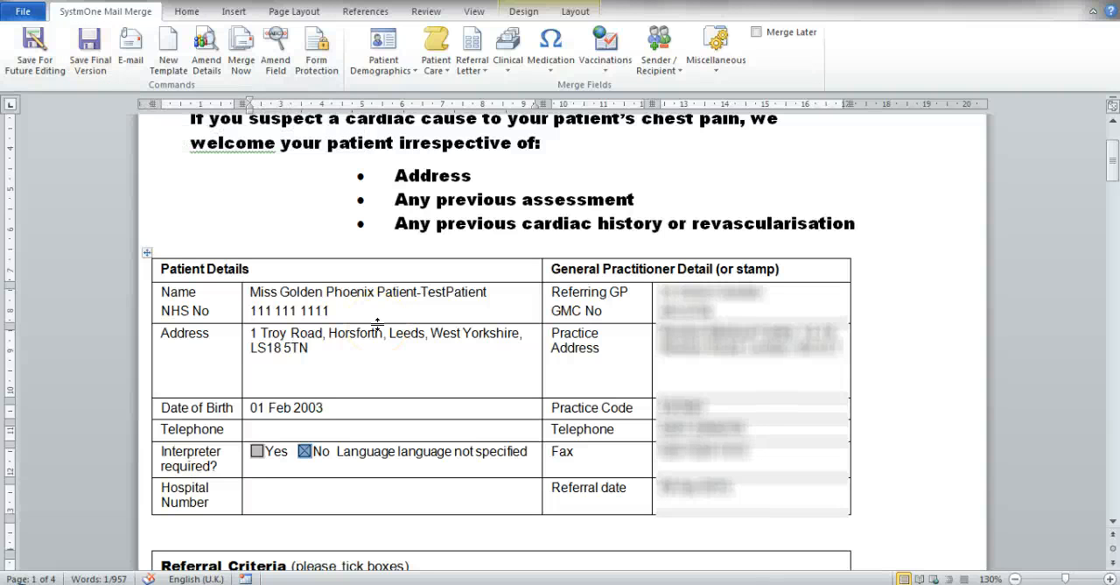
pyautogui.click(90, 70)
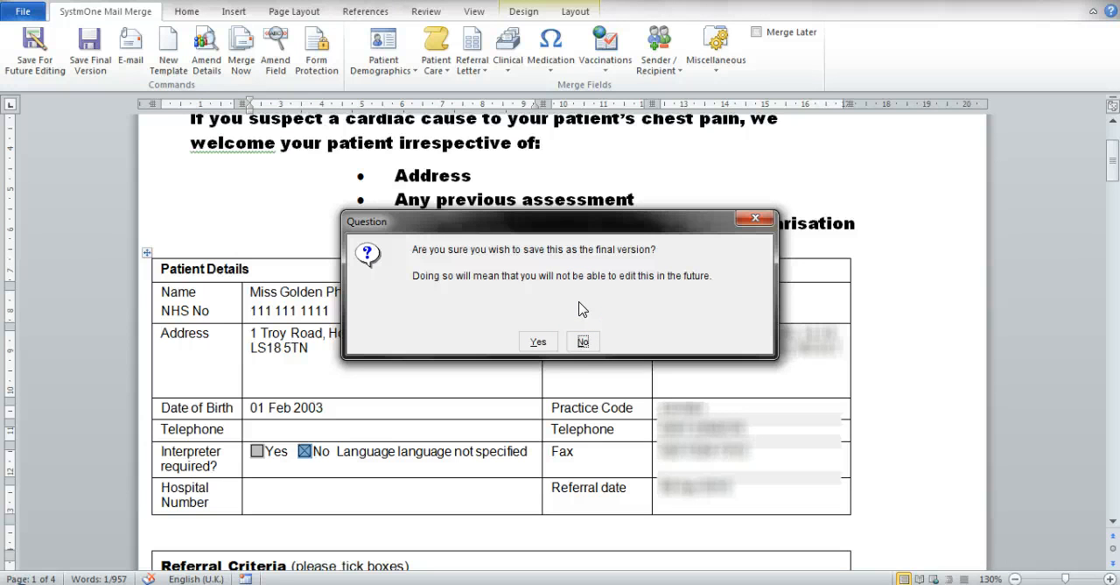
pyautogui.click(537, 341)
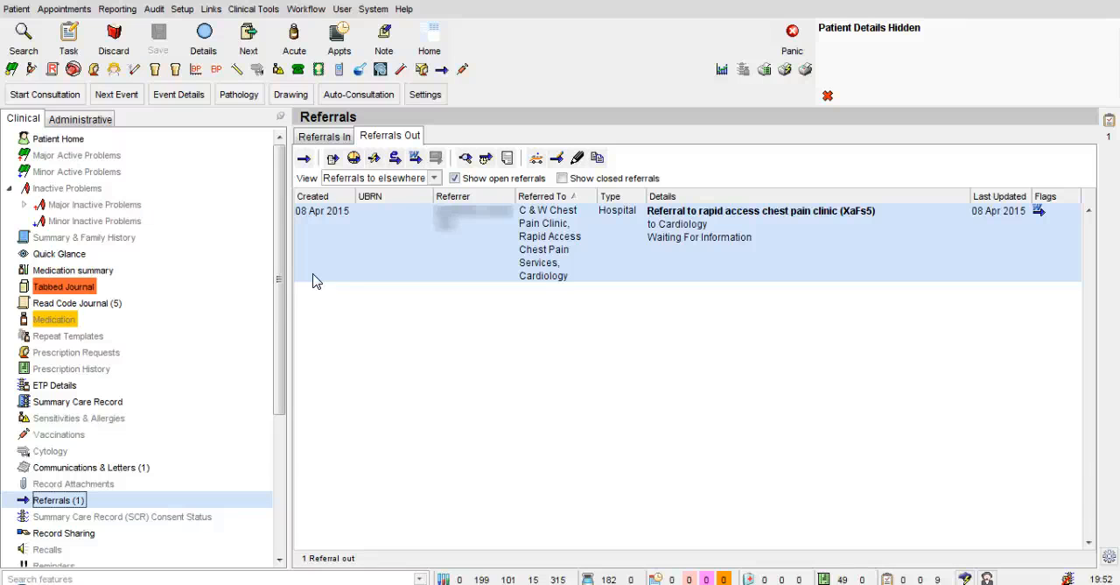
pyautogui.click(325, 300)
pyautogui.click(322, 227)
# Start sending the chest pain clinic referral via NHSmail, and cancel at the CCG contacts without selecting a recipient.
pyautogui.rightClick(1027, 227)
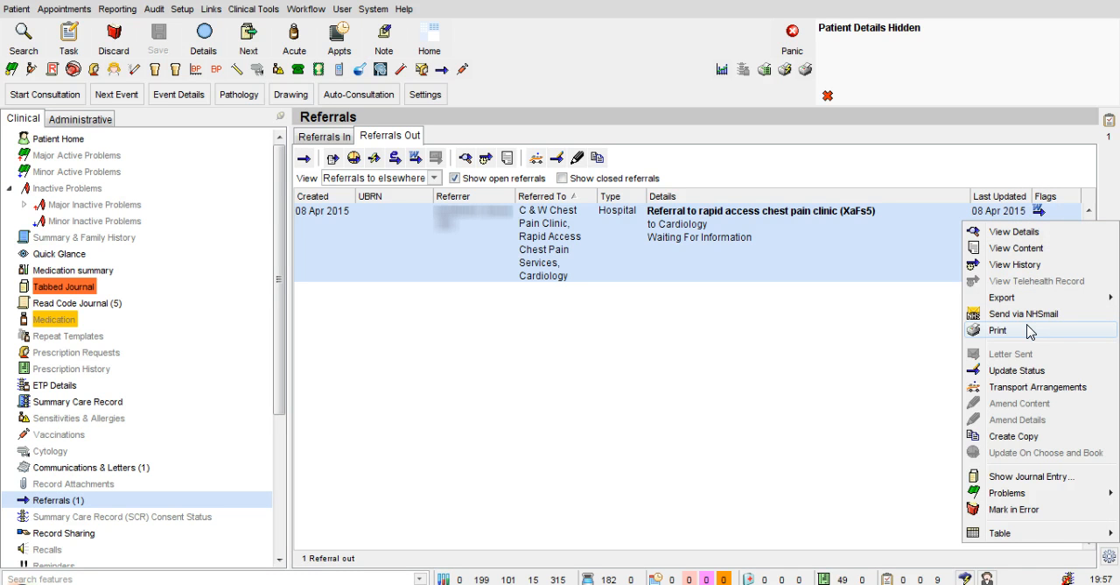
pyautogui.click(846, 339)
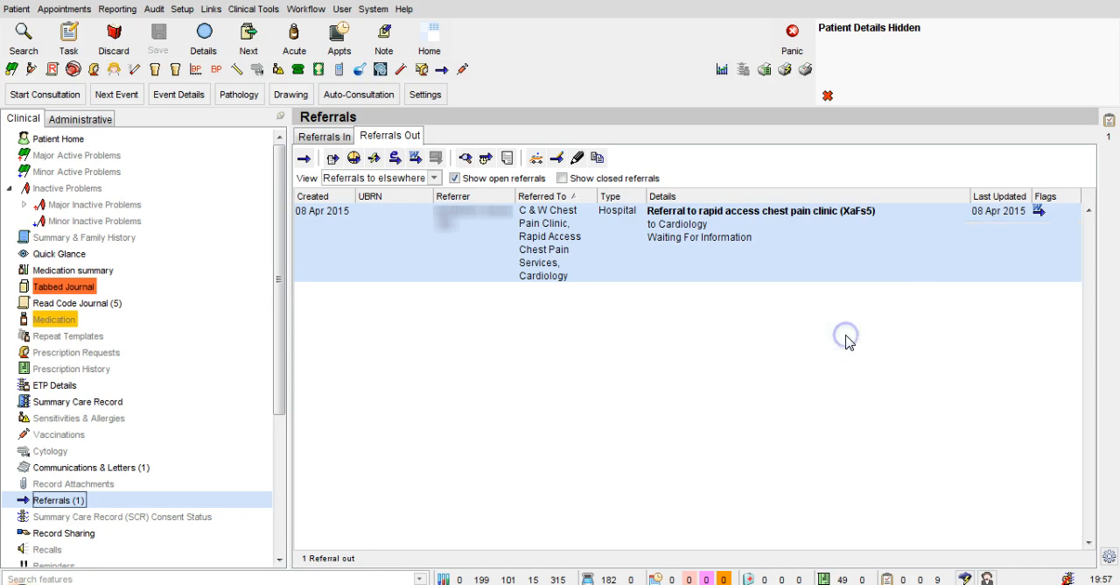
pyautogui.rightClick(1035, 230)
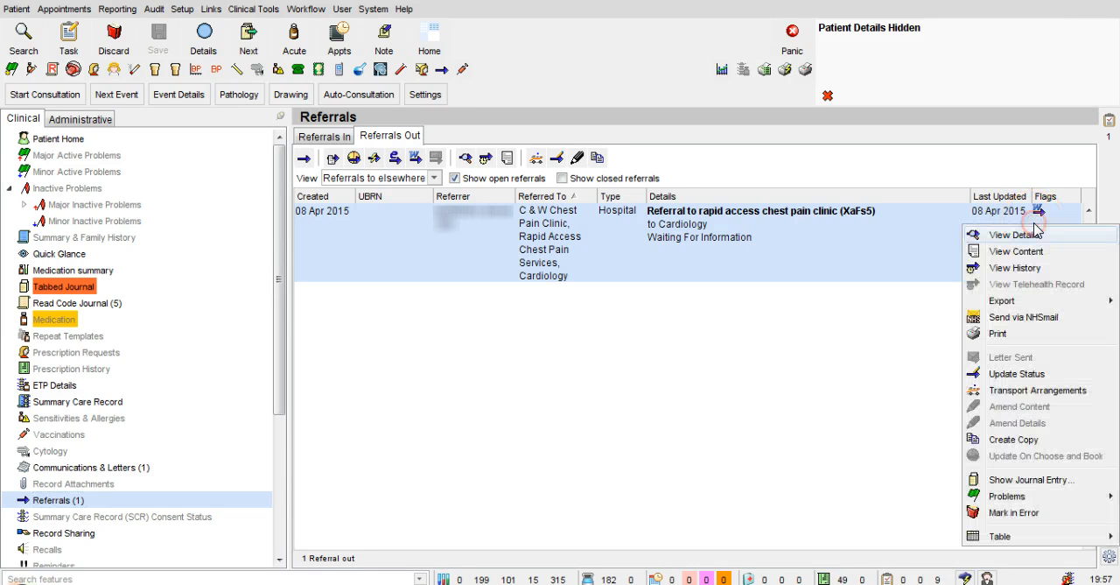
pyautogui.click(1062, 320)
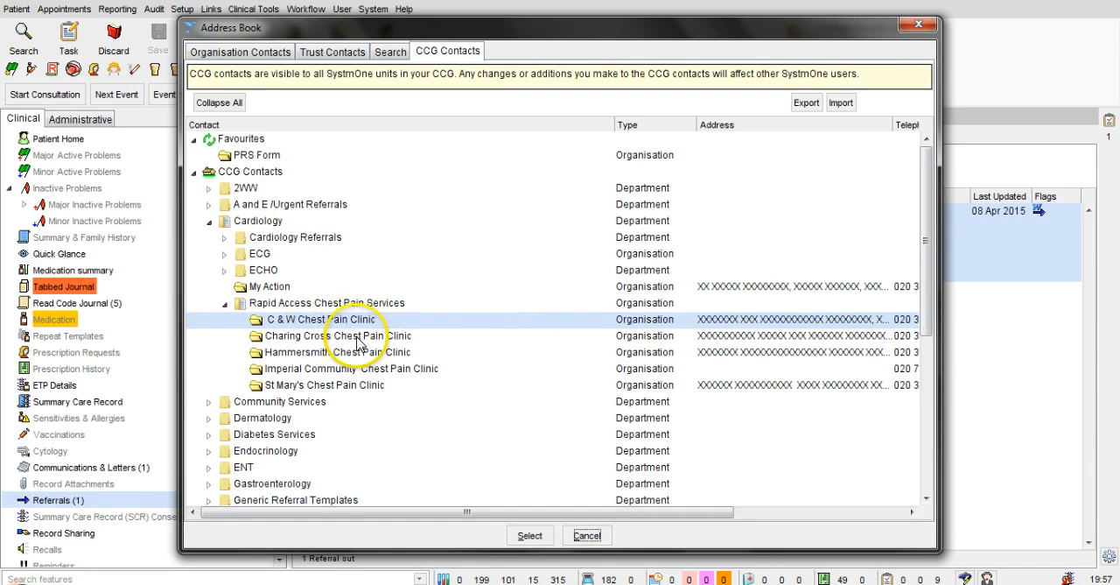
pyautogui.click(588, 536)
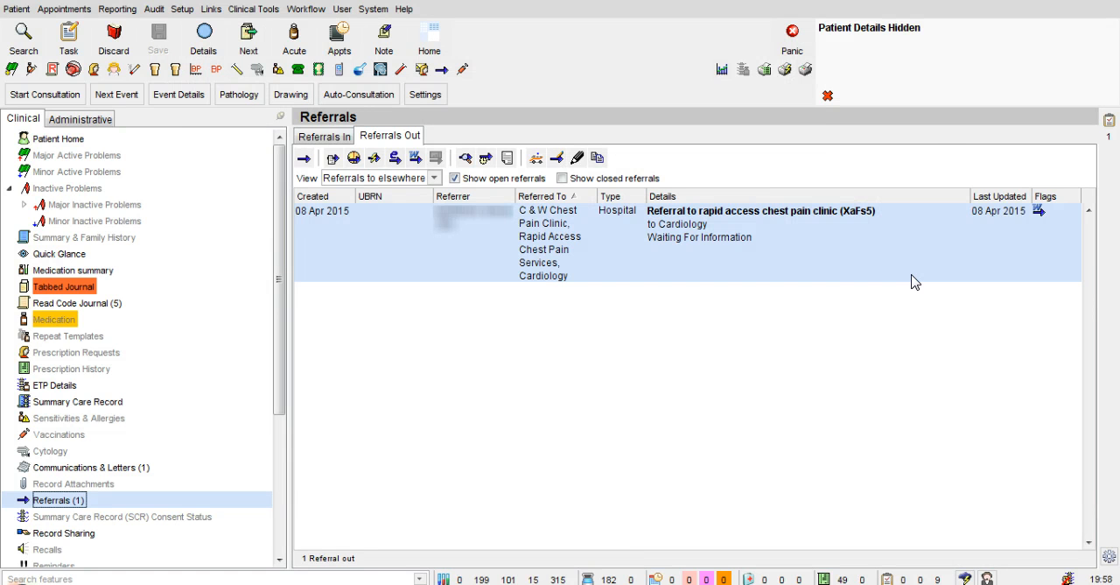
pyautogui.click(690, 412)
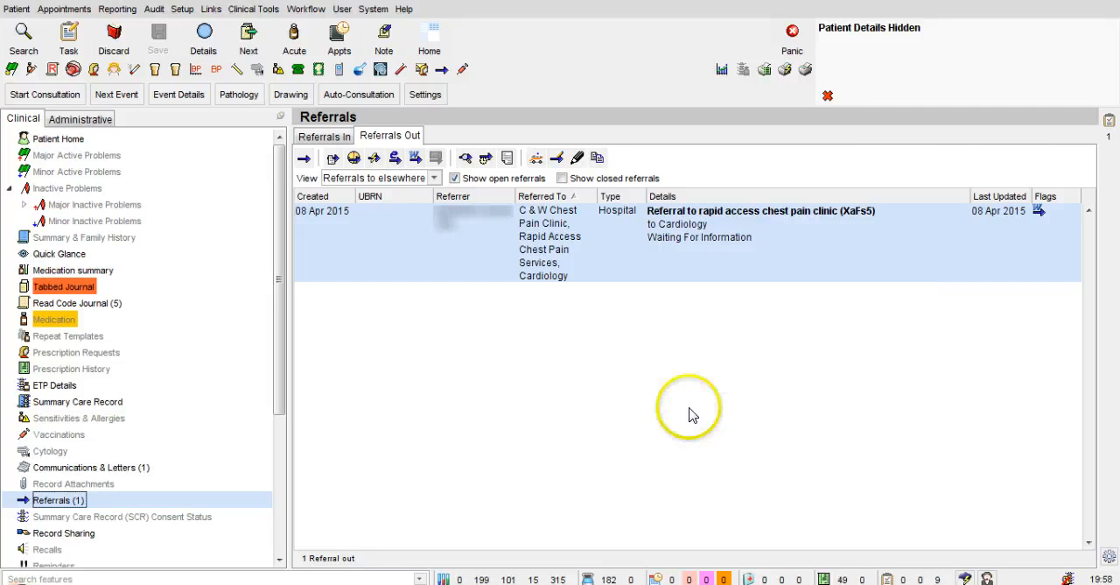